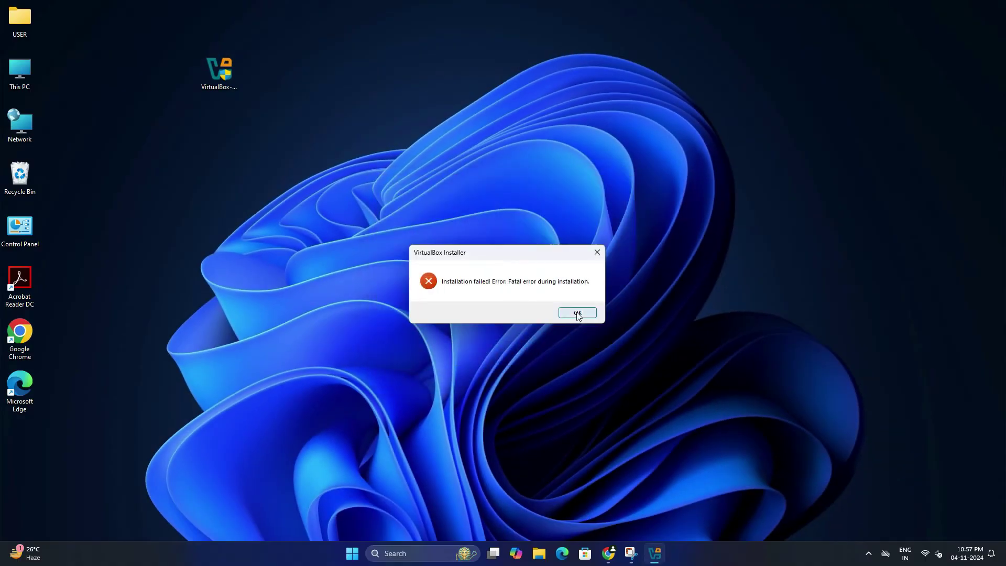
Dismiss the 'Installation failed' message about the missing Visual C++ 2019 Redistributable.
left_click(577, 312)
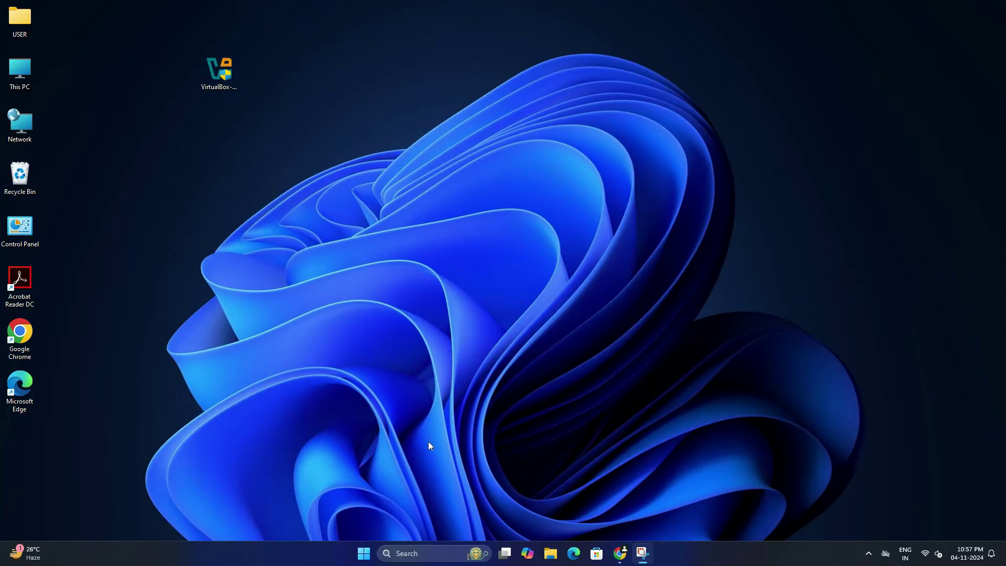
left_click(414, 554)
type("app")
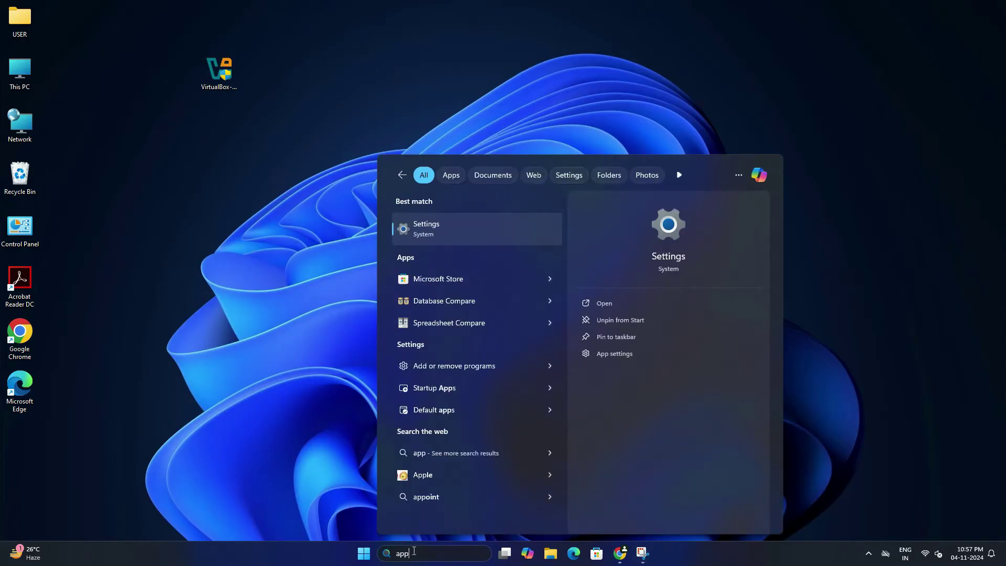
type("wiz.cpl")
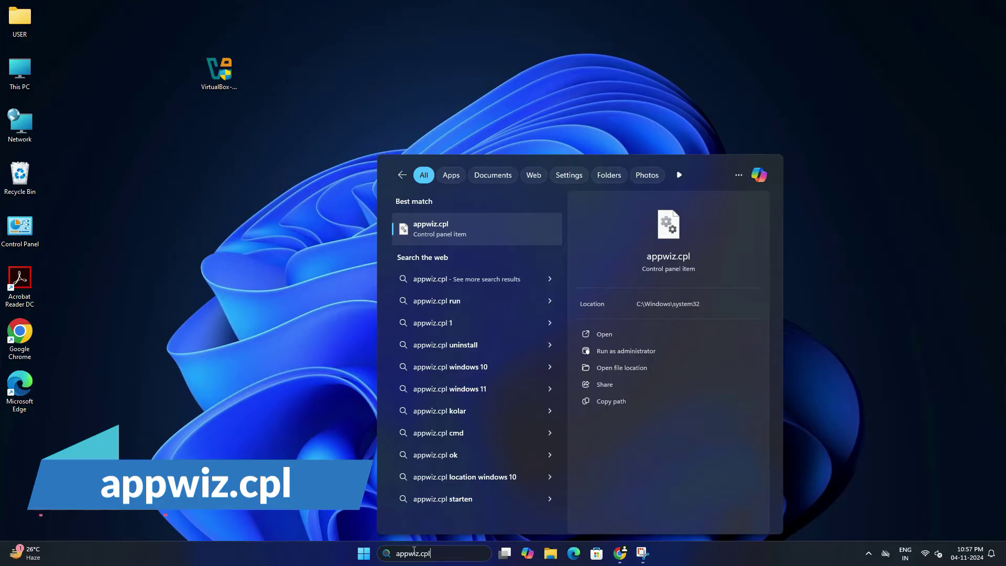
key("Return")
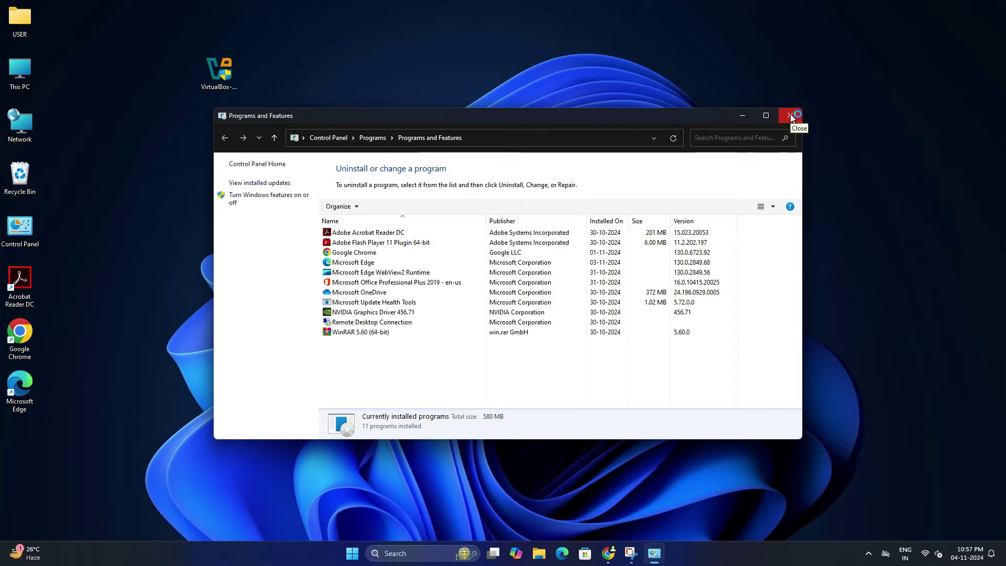
left_click(790, 114)
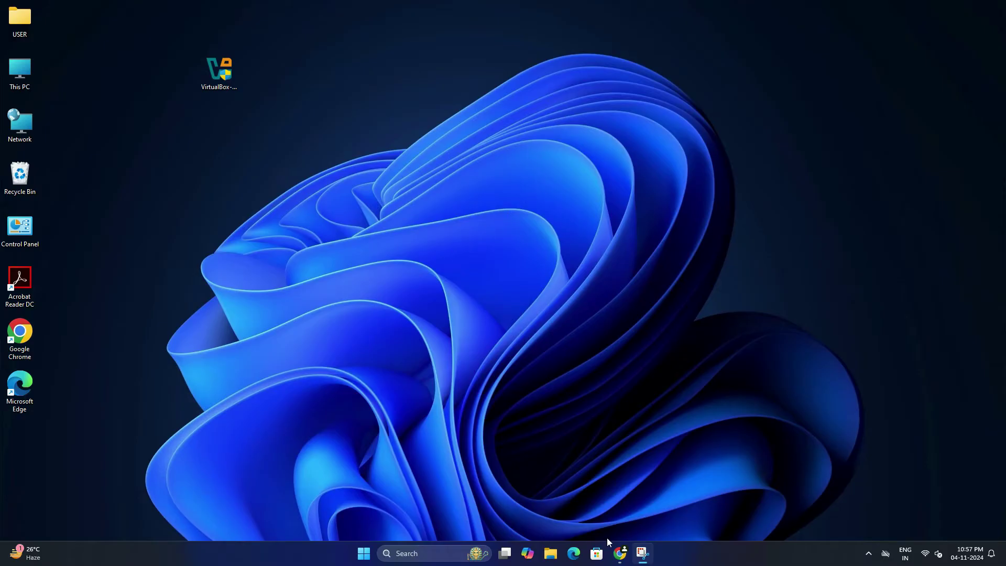
Search Google in Chrome for 'visual studio c++ redistributable'.
left_click(620, 554)
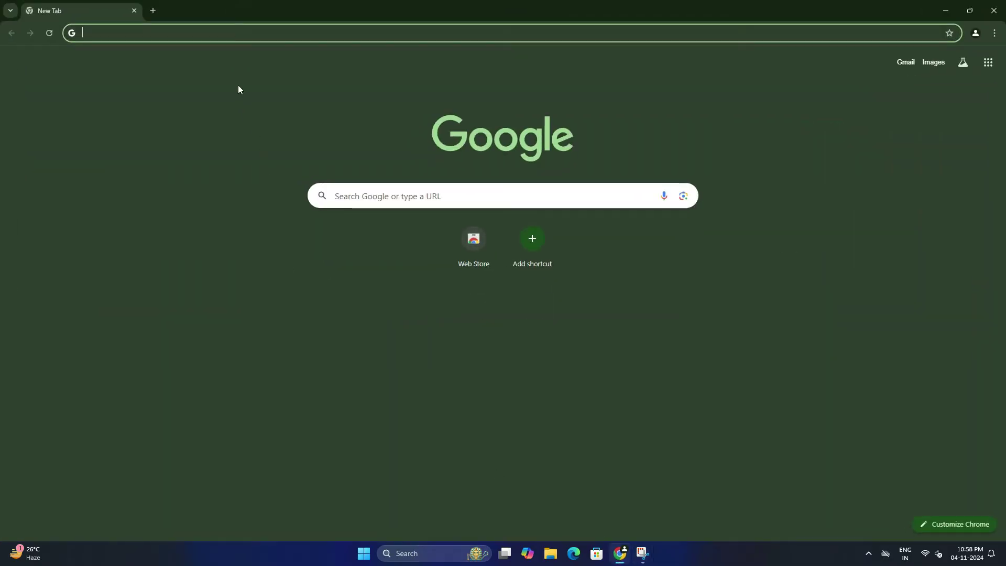
type("vis")
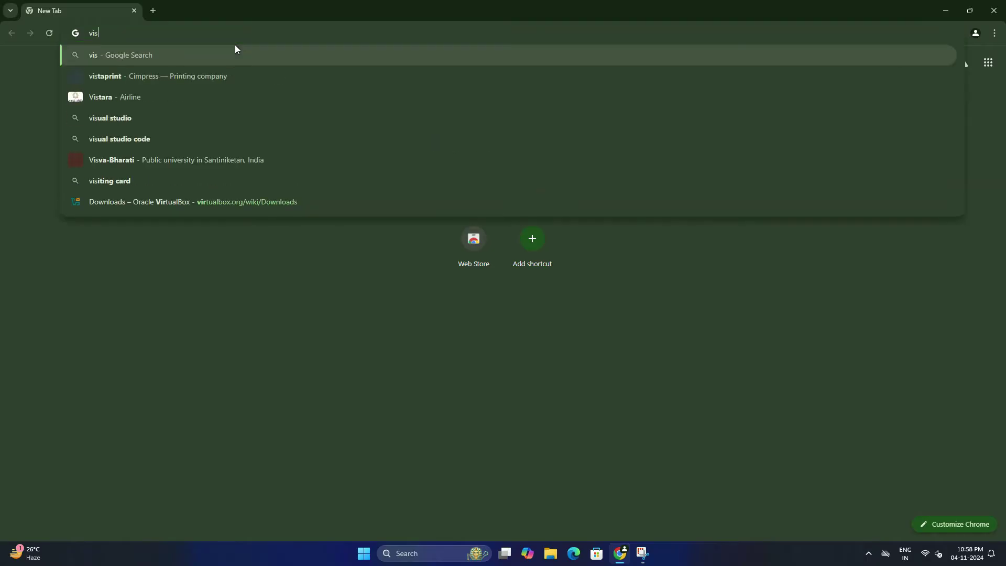
type("ual stu")
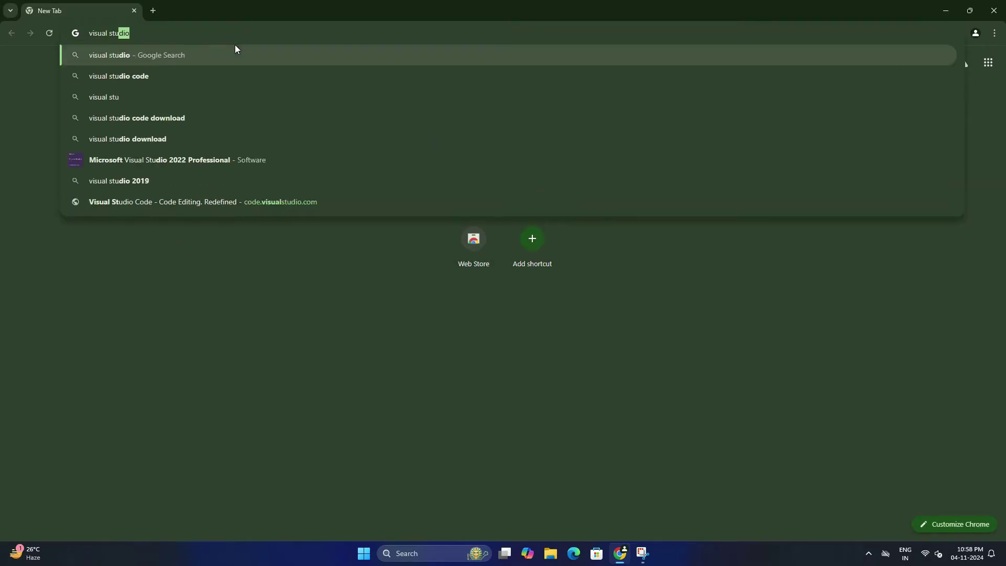
type("dio c++")
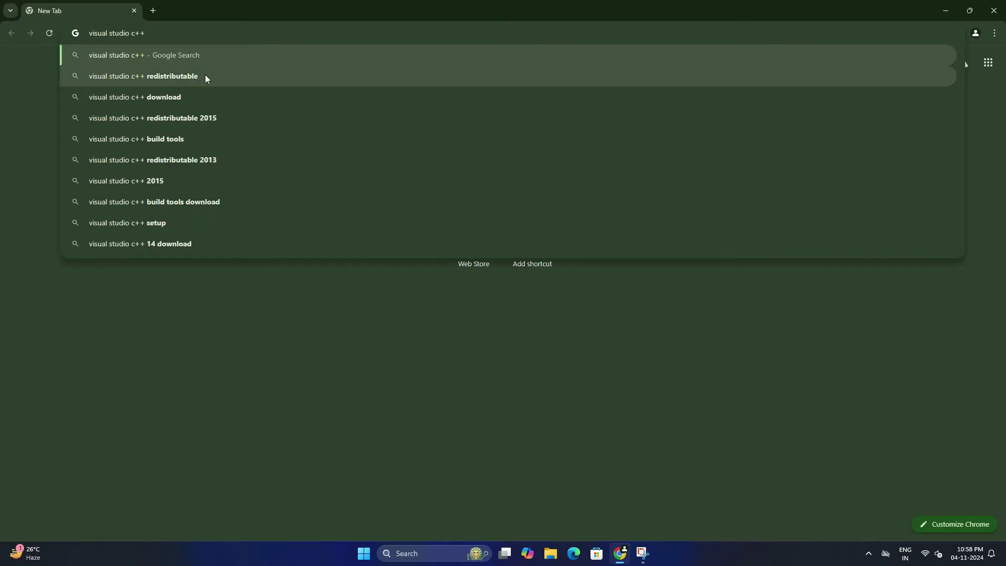
left_click(206, 75)
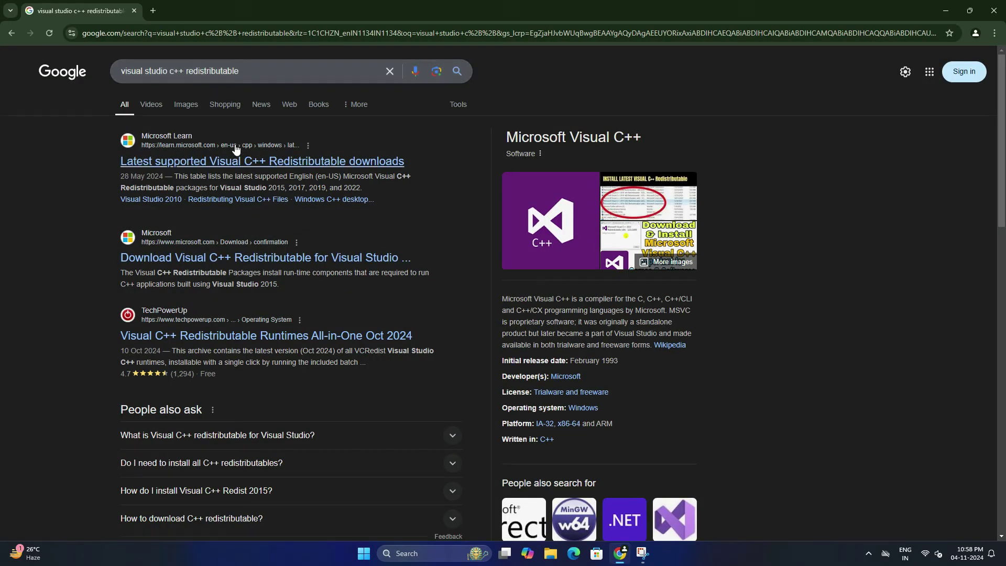
Download the VC_redist.x64 installer from the Microsoft Learn redistributable page.
left_click(234, 162)
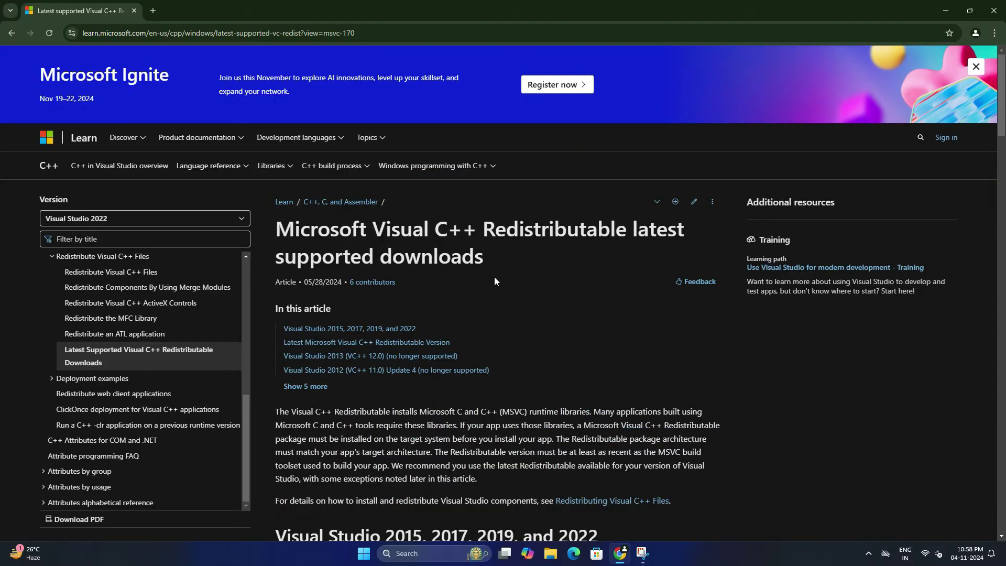
scroll(494, 276, "down", 5)
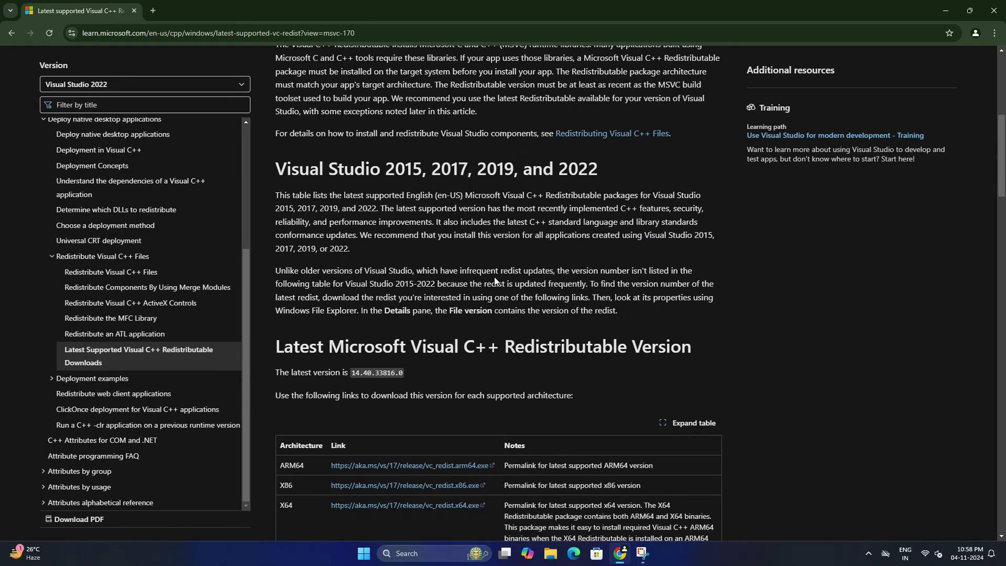
scroll(494, 276, "down", 3)
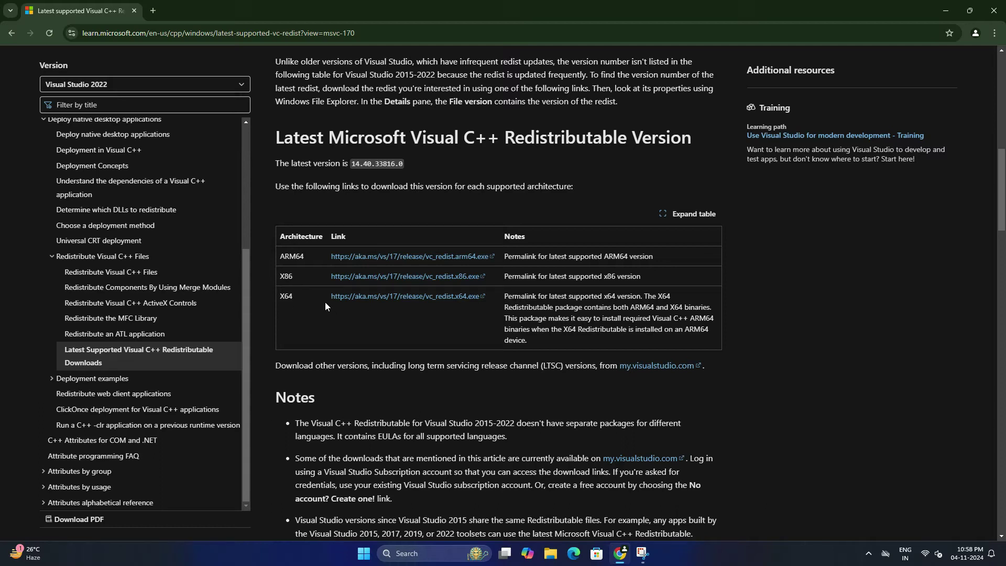
left_click(397, 300)
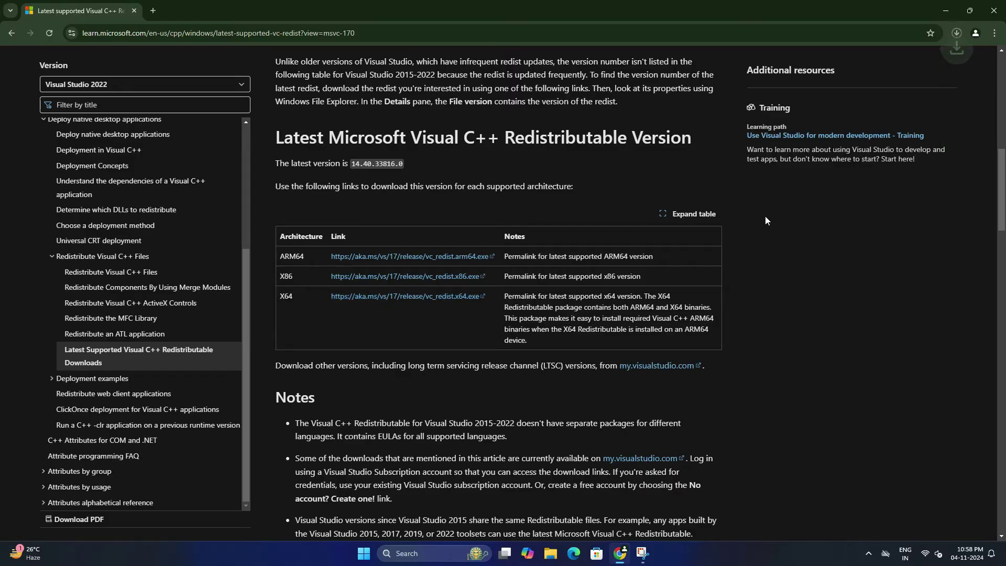
left_click(957, 33)
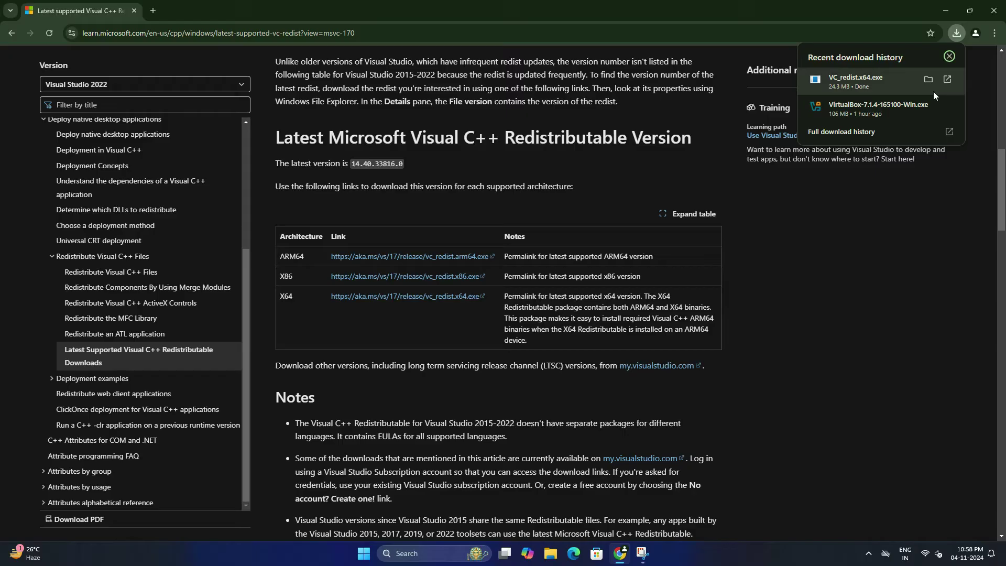
Run VC_redist.x64 from the Downloads folder and bring its licence dialog into view.
left_click(929, 78)
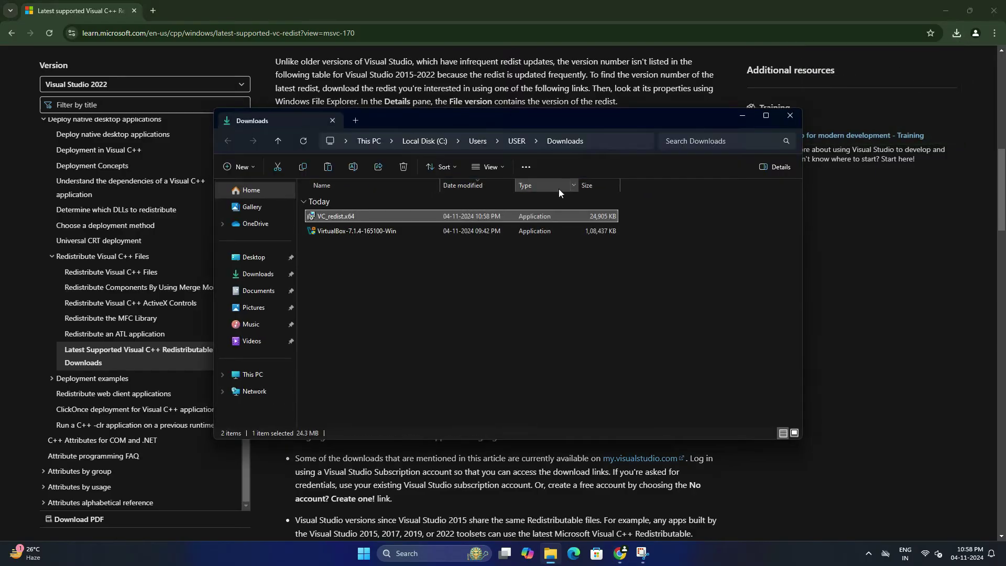
double_click(342, 214)
left_click(949, 10)
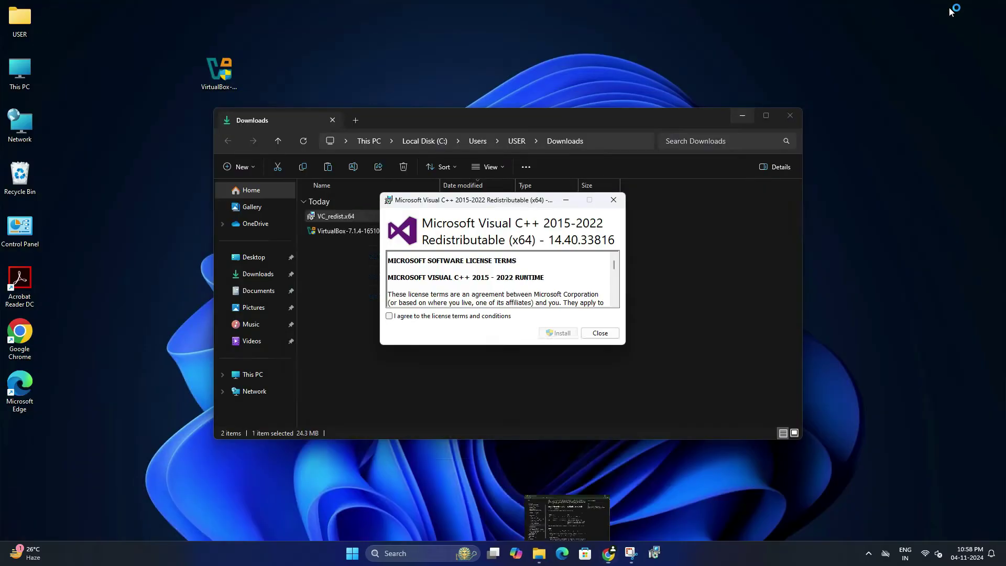
Accept the licence terms, install the Visual C++ 2015-2022 Redistributable (x64) and restart.
left_click(742, 116)
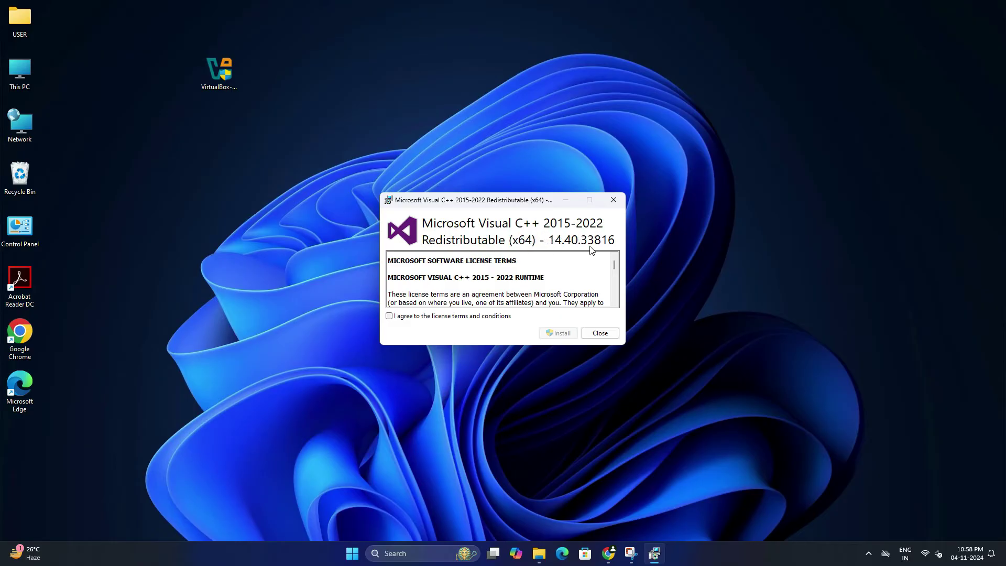
left_click(389, 316)
left_click(558, 332)
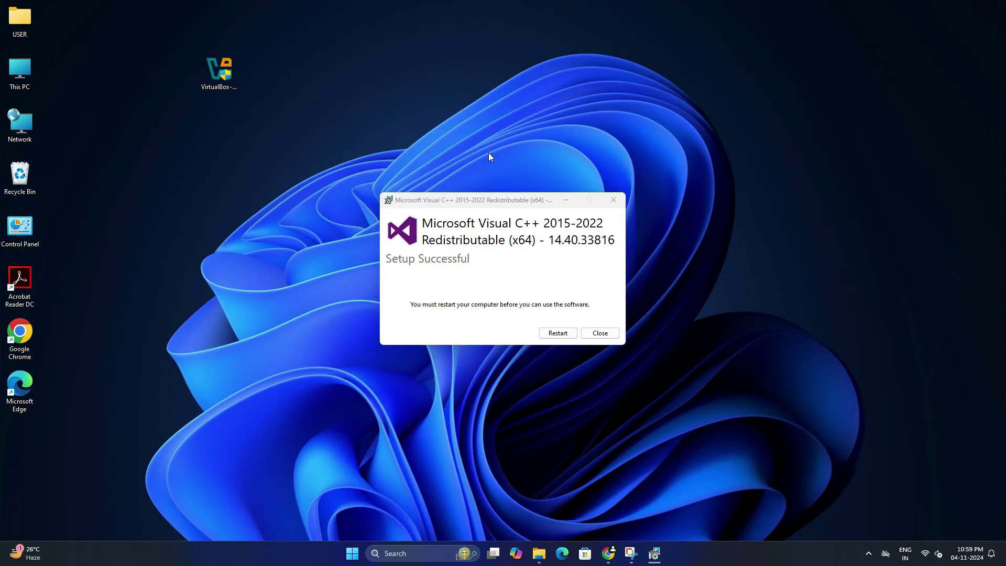
left_click(557, 333)
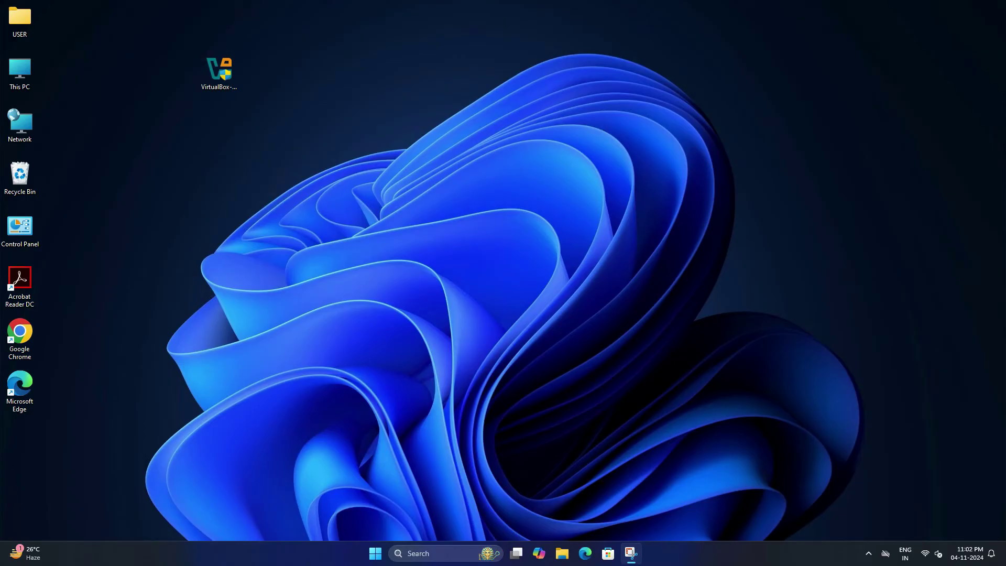
Launch Programs and Features via appwiz.cpl from Windows search.
left_click(425, 553)
type("a")
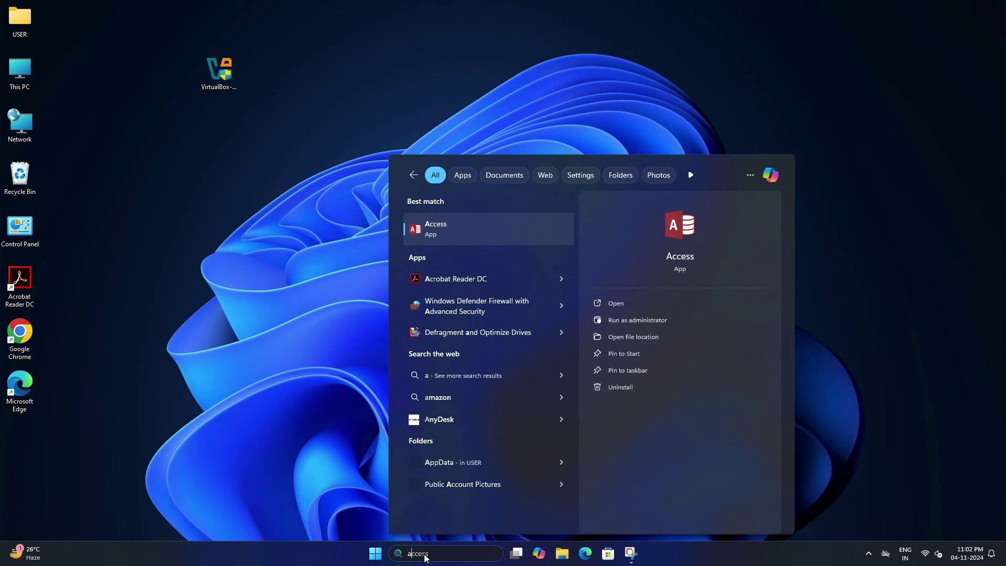
type("ppwiz")
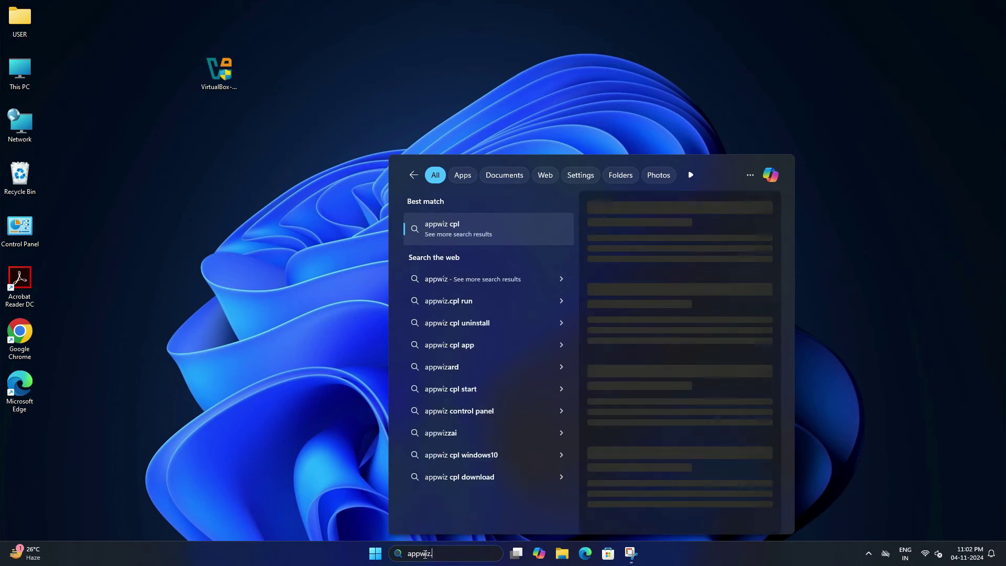
type(" cpl run")
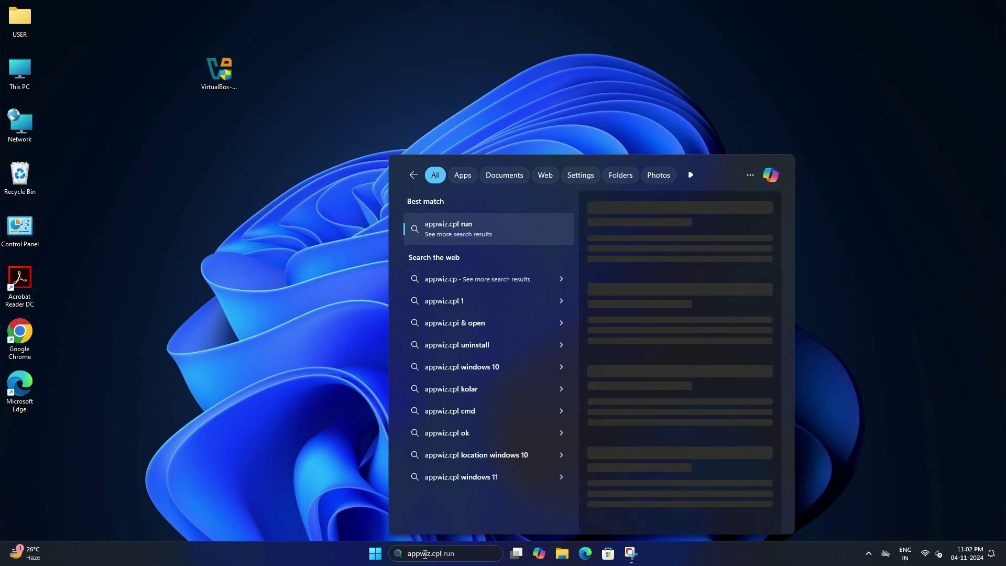
key("BackSpace")
key("BackSpace")
key("BackSpace")
key("Return")
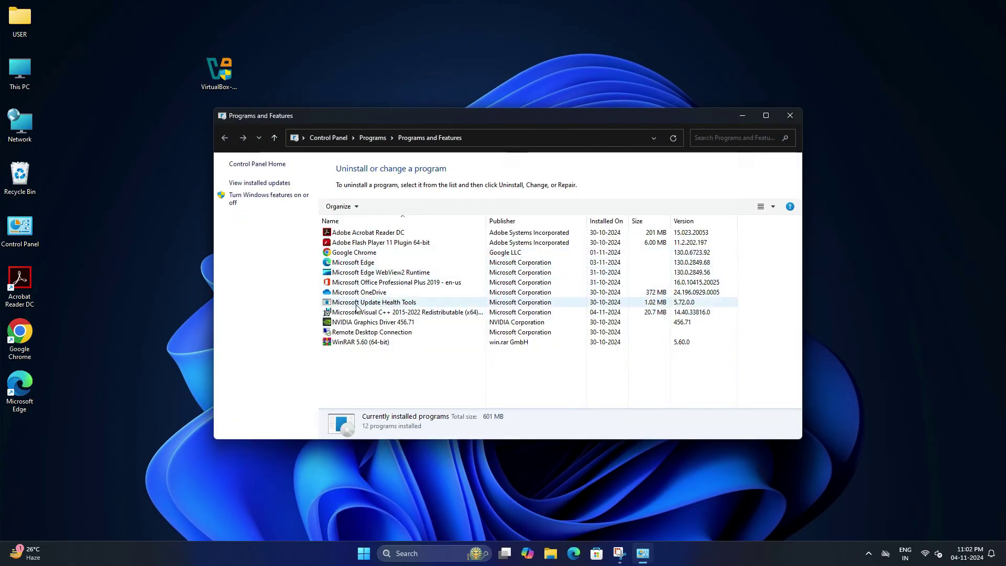
Select the Microsoft Visual C++ 2015-2022 Redistributable (x64) entry and widen the Name column to read it fully.
left_click(356, 317)
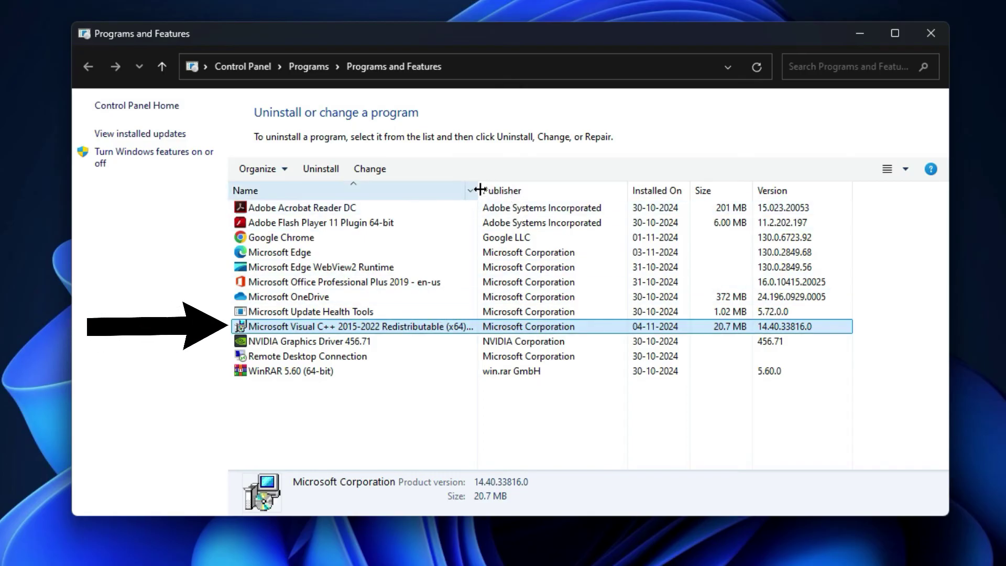
left_click_drag(482, 189, 542, 190)
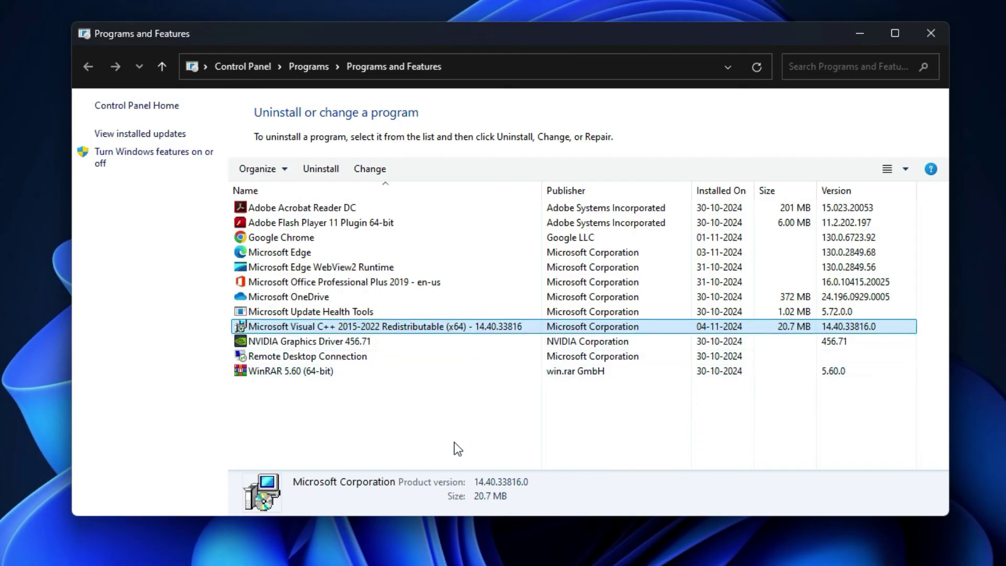
Relaunch the VirtualBox 7.1.4 setup and reach its licence agreement without error.
left_click(934, 35)
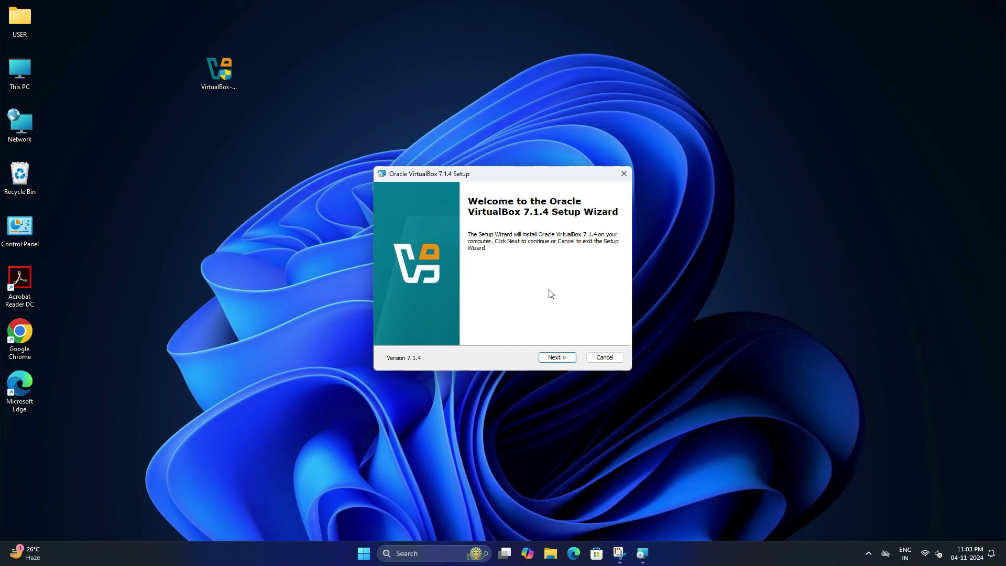
left_click(560, 358)
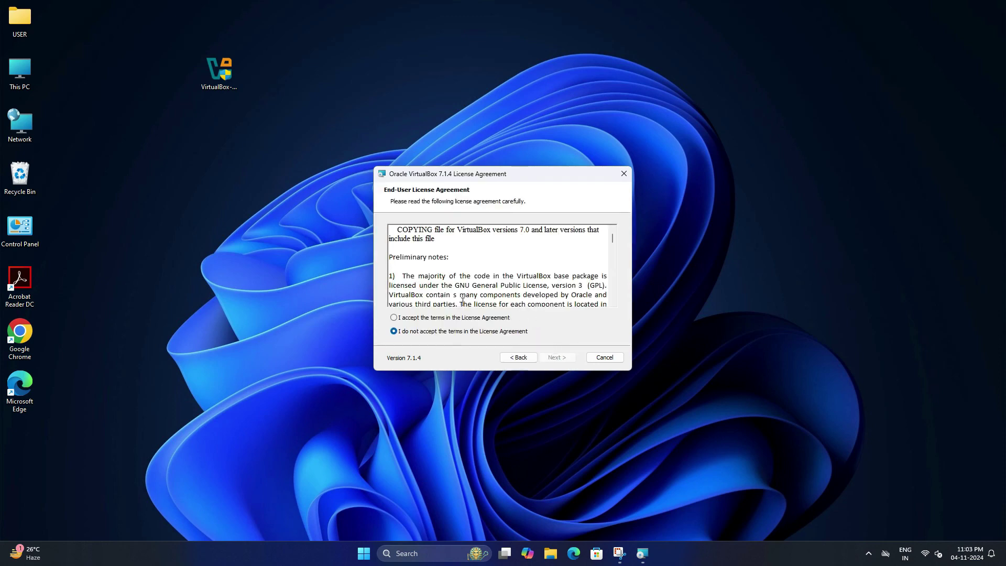
Cancel the VirtualBox installation and exit the interrupted wizard.
left_click(601, 357)
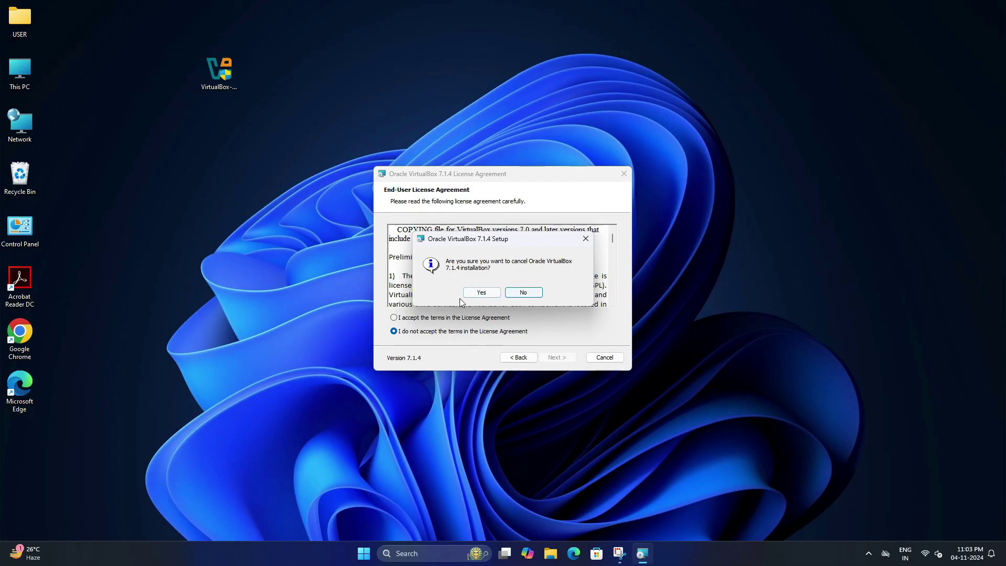
left_click(494, 296)
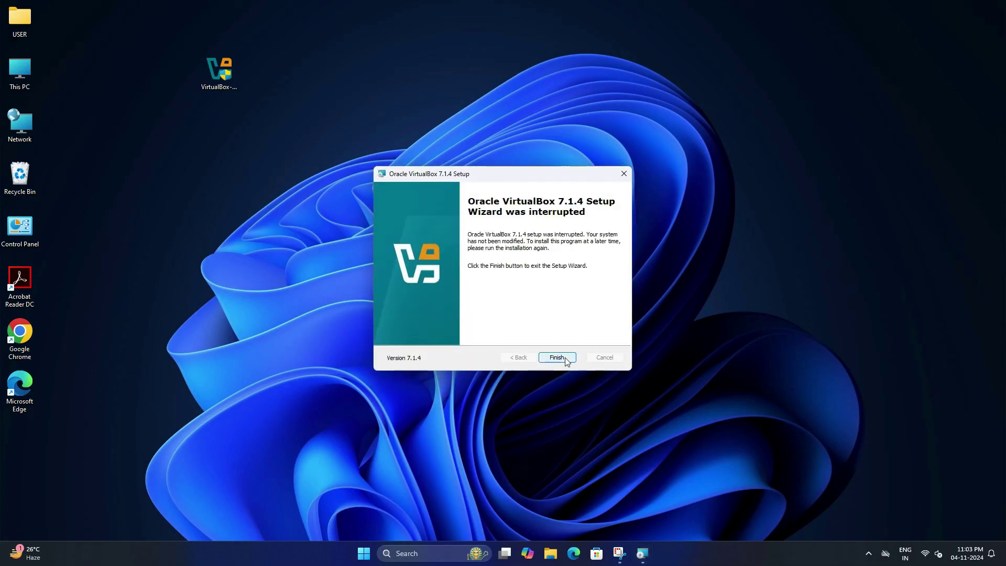
left_click(566, 361)
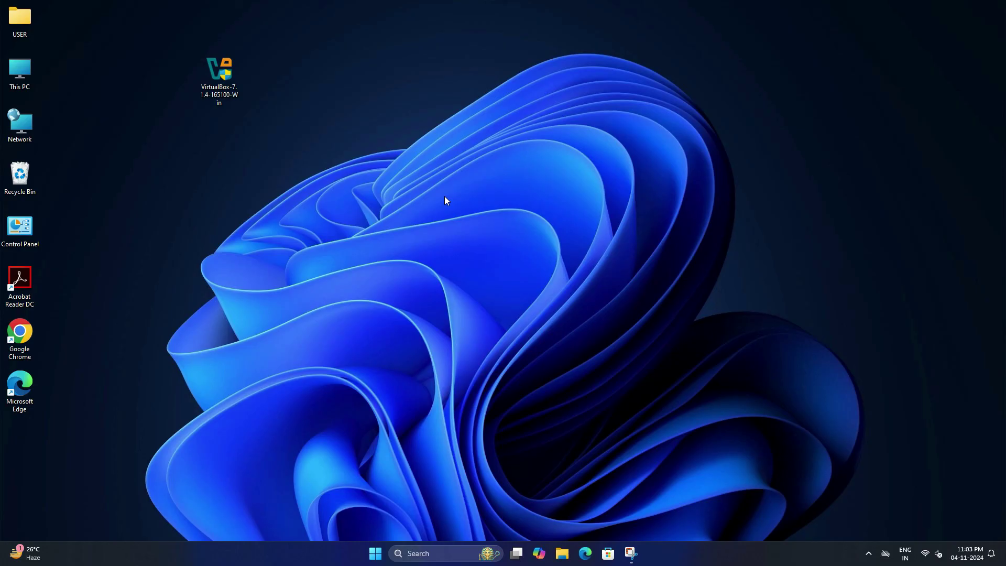
left_click(336, 38)
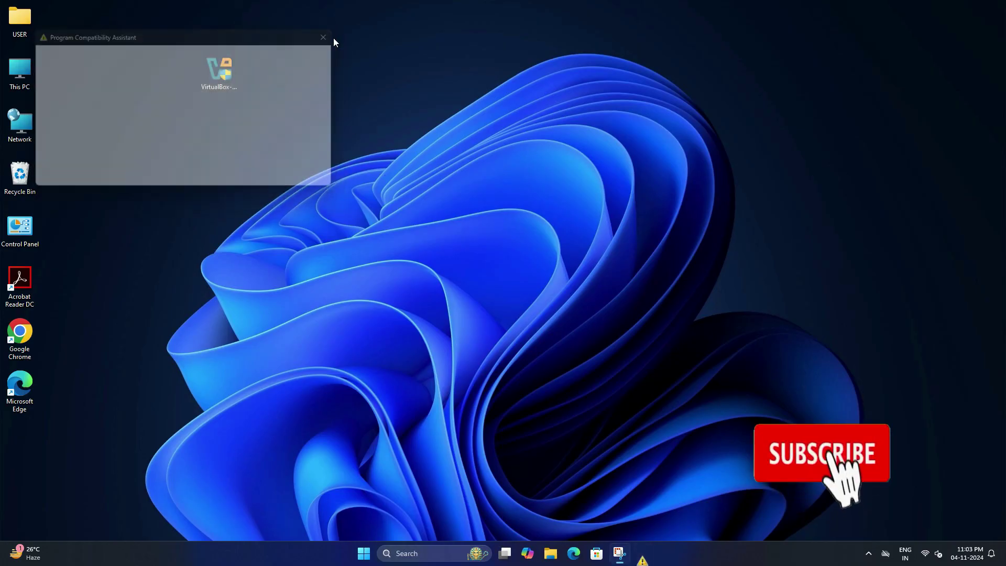